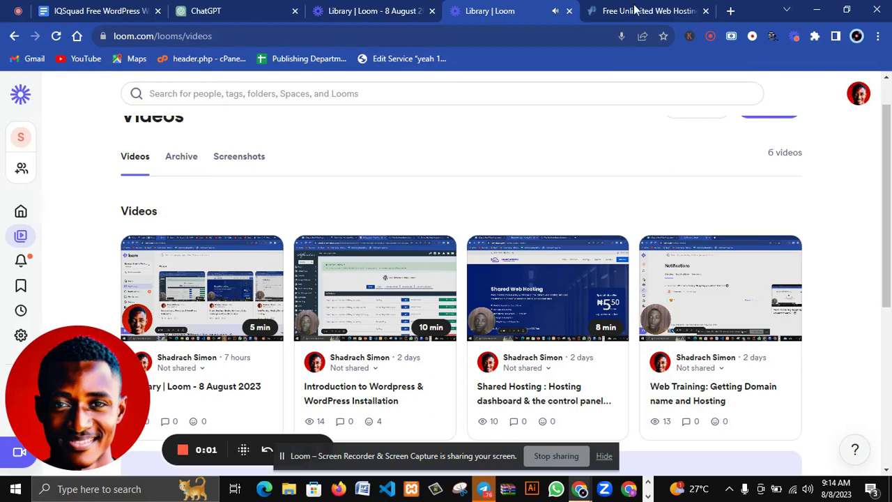
# Switch to the 'Free Unlimited Web Hosting' tab showing the profreehost.com home page.
pyautogui.click(636, 8)
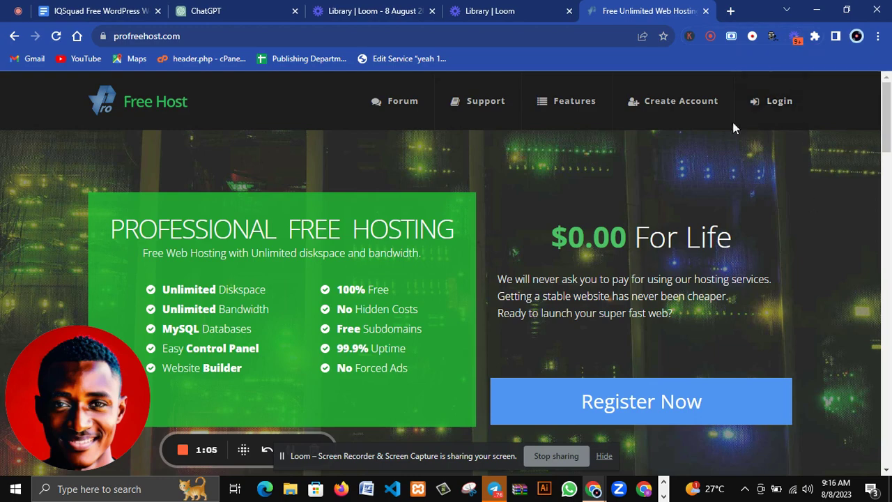
# Open the Register Now form for a new ProFreeHost account.
pyautogui.scroll(-2, 564, 240)
pyautogui.scroll(2, 564, 241)
pyautogui.click(603, 459)
pyautogui.click(633, 403)
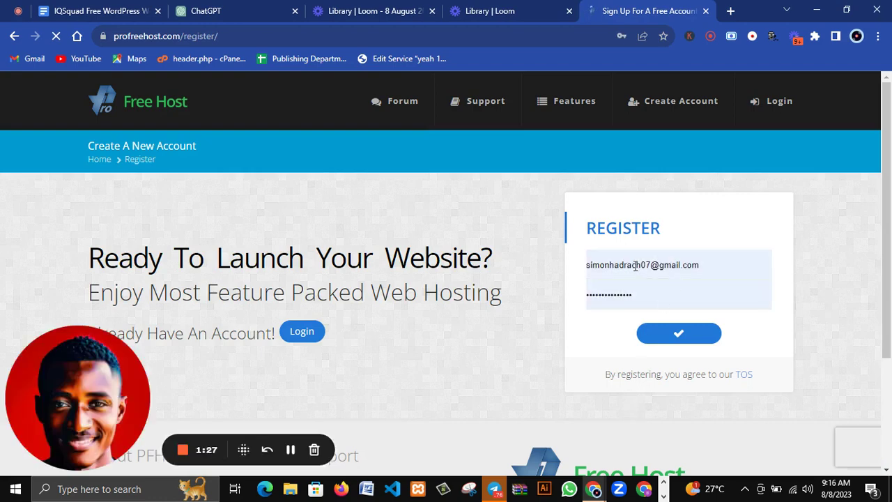
# Re-enter the password, correct the email address, and submit the registration.
pyautogui.click(640, 293)
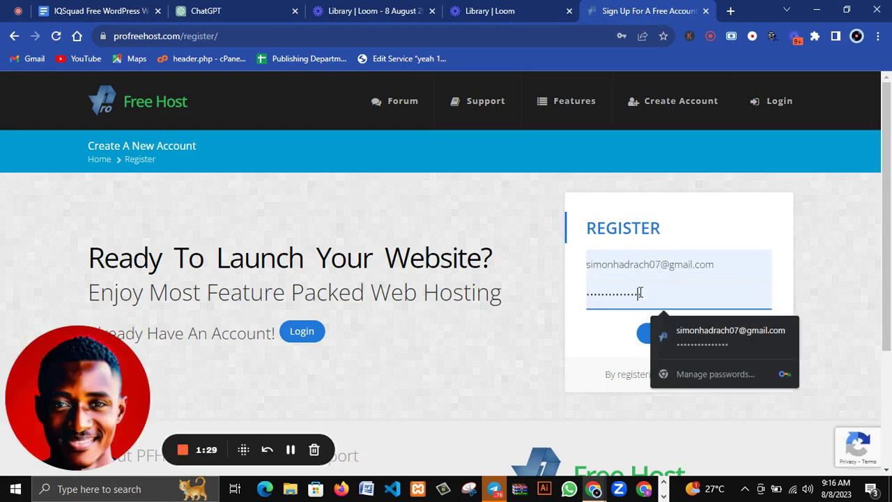
pyautogui.press('BackSpace')
pyautogui.press('BackSpace')
pyautogui.press('BackSpace')
pyautogui.press('BackSpace')
pyautogui.press('BackSpace')
pyautogui.press('BackSpace')
pyautogui.press('BackSpace')
pyautogui.press('BackSpace')
pyautogui.press('BackSpace')
pyautogui.press('BackSpace')
pyautogui.press('BackSpace')
pyautogui.press('BackSpace')
pyautogui.press('BackSpace')
pyautogui.press('BackSpace')
pyautogui.press('BackSpace')
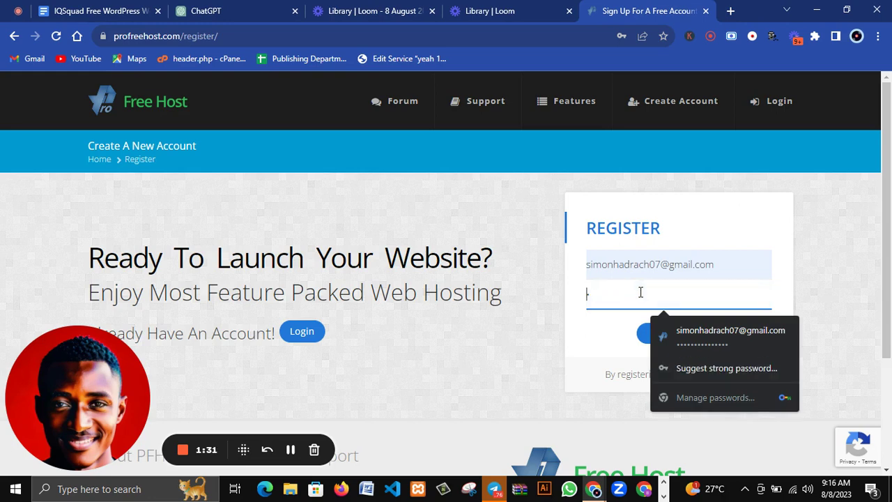
pyautogui.press('BackSpace')
pyautogui.click(613, 265)
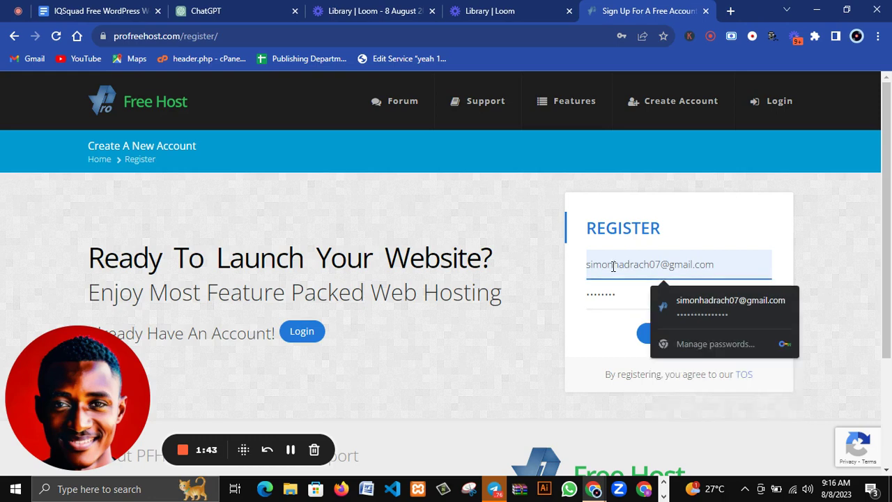
pyautogui.write('s')
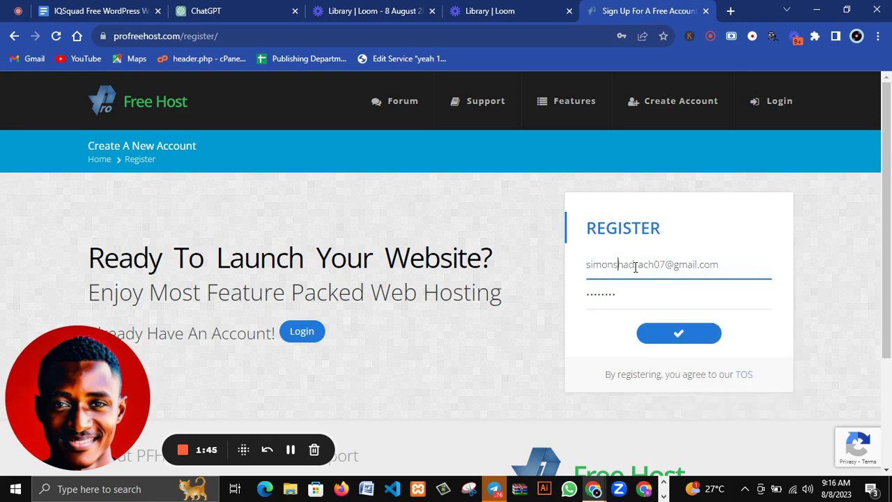
pyautogui.click(679, 340)
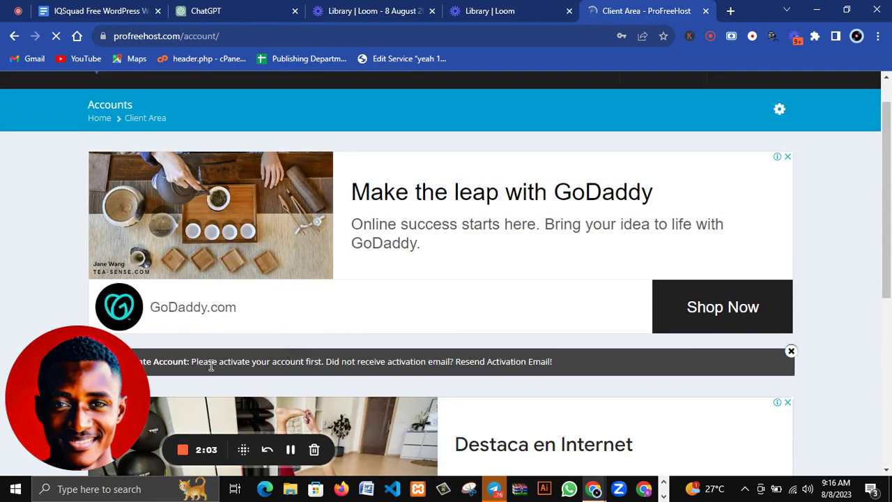
# Save the new account's password in Chrome and open a new tab for Gmail.
pyautogui.scroll(-1, 265, 366)
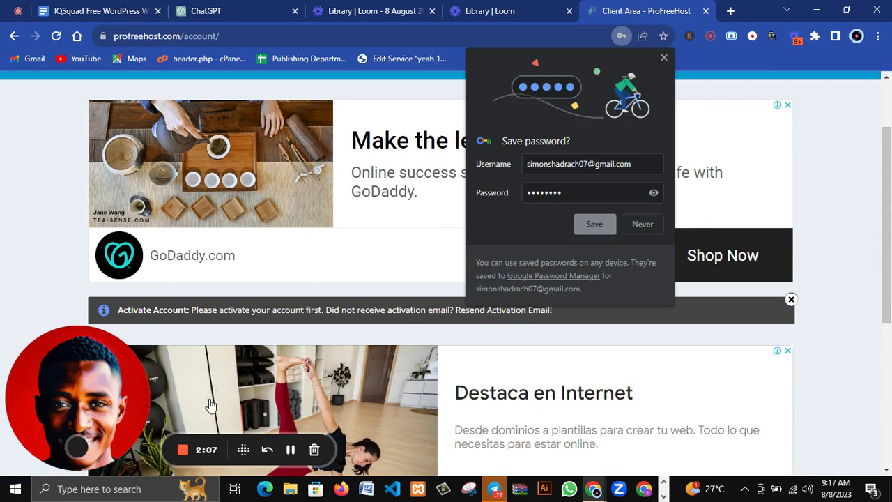
pyautogui.scroll(-1, 210, 405)
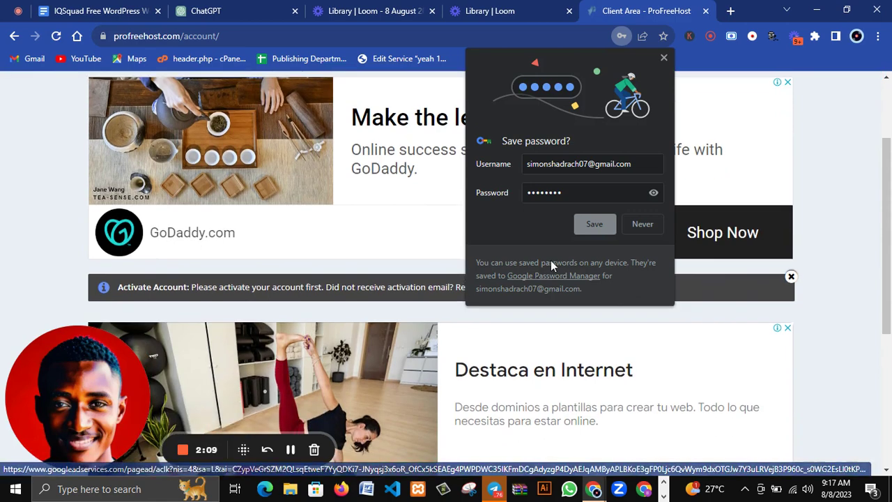
pyautogui.click(588, 226)
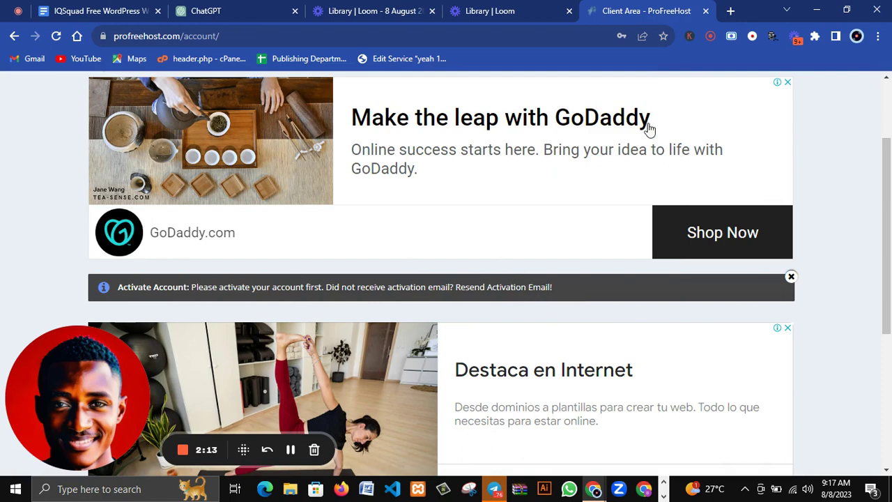
pyautogui.click(731, 12)
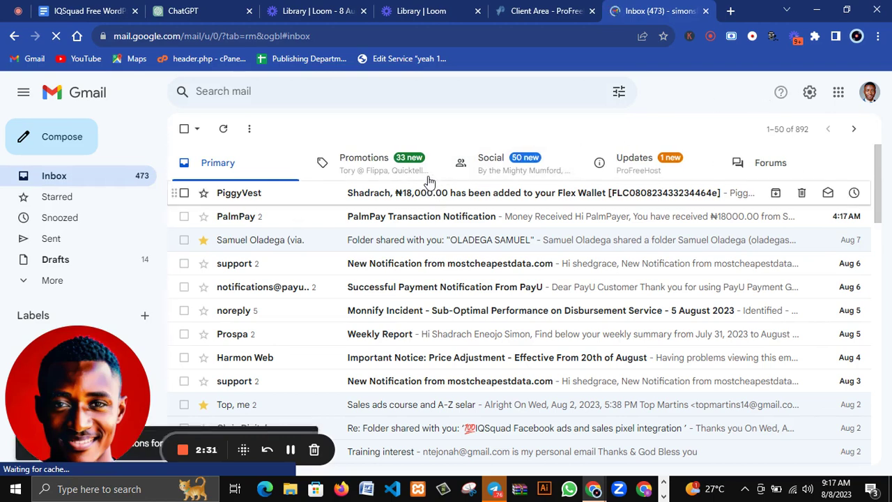
# Open the ProFreeHost Account Activation email from Gmail's Updates category.
pyautogui.click(624, 168)
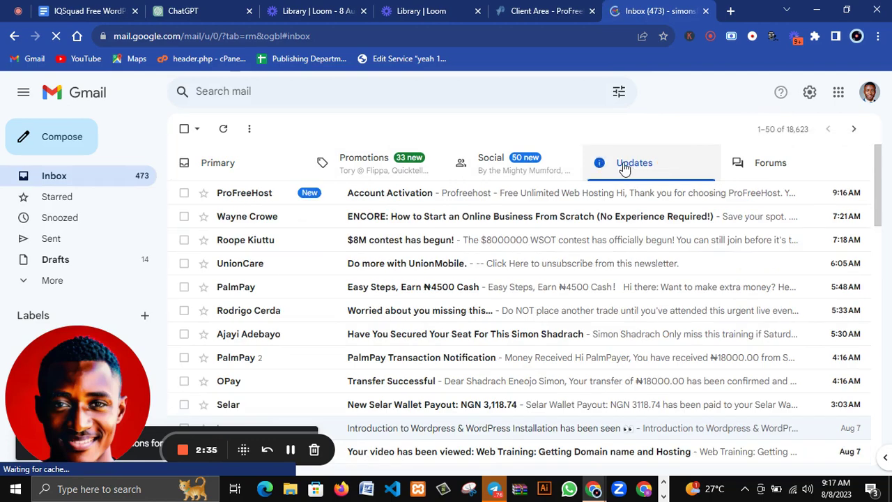
pyautogui.click(434, 200)
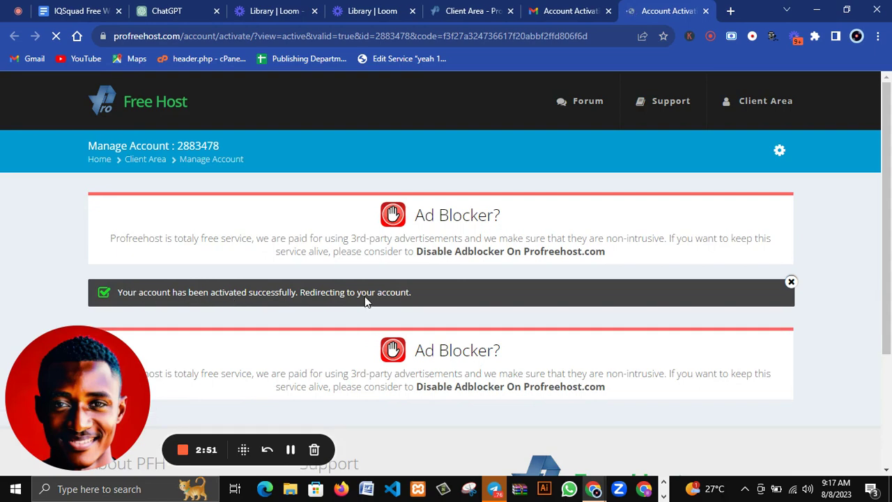
# Start creating a new hosting account and dismiss the GoDaddy ad pop-up.
pyautogui.moveTo(322, 293); pyautogui.dragTo(139, 293)
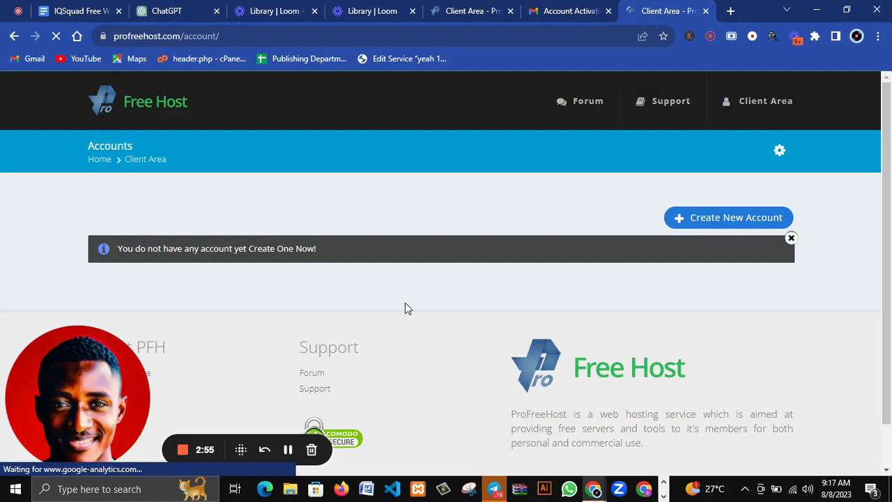
pyautogui.scroll(-2, 405, 309)
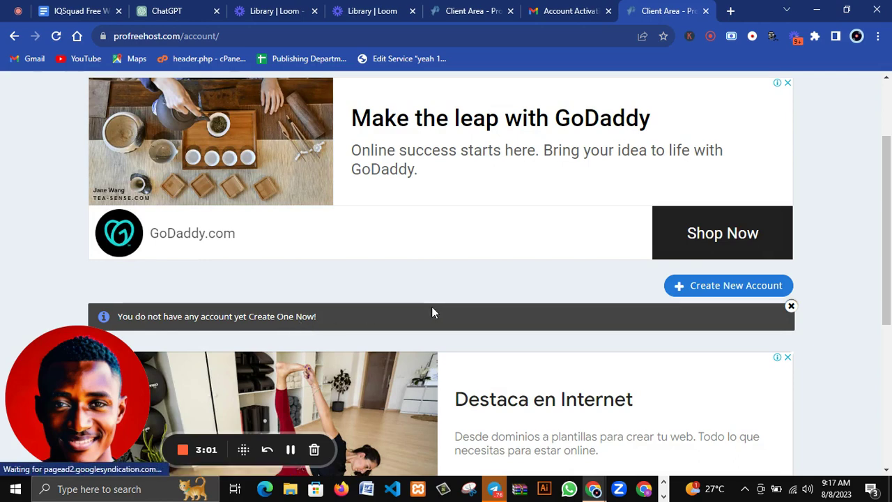
pyautogui.scroll(2, 668, 241)
pyautogui.scroll(1, 668, 241)
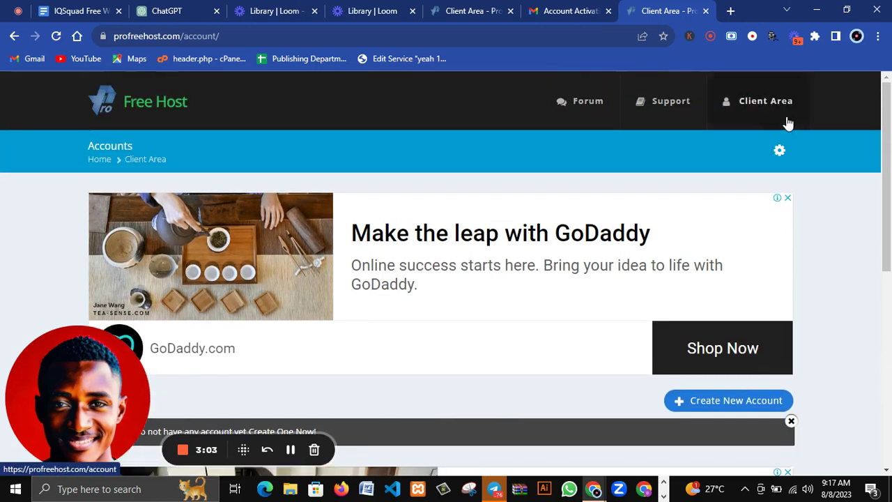
pyautogui.click(700, 410)
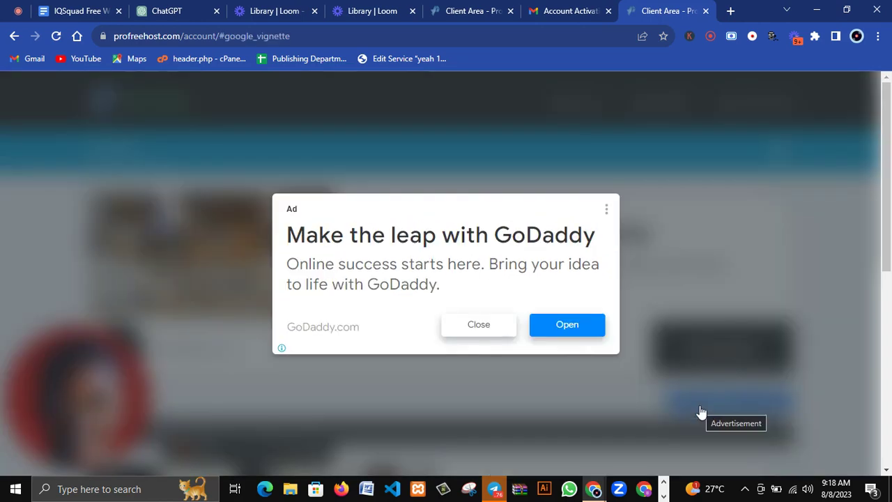
pyautogui.click(498, 333)
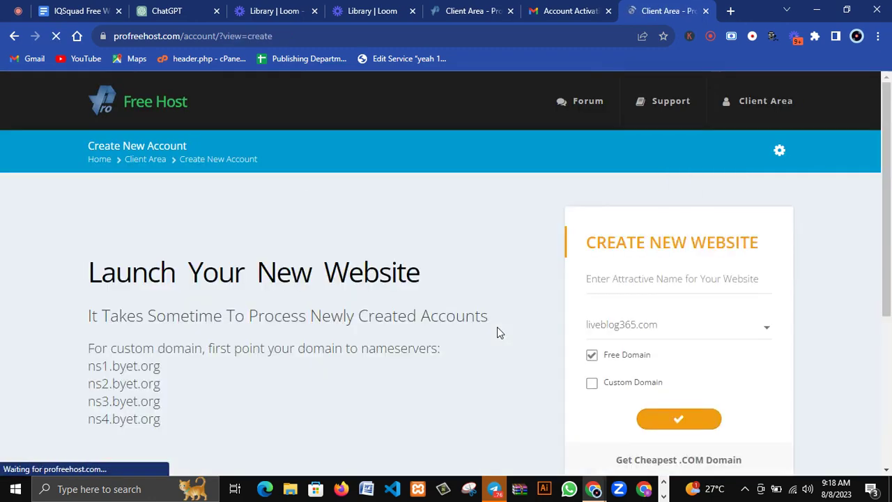
# Enter 'shadrach' as the website name and check its availability message.
pyautogui.scroll(-4, 498, 333)
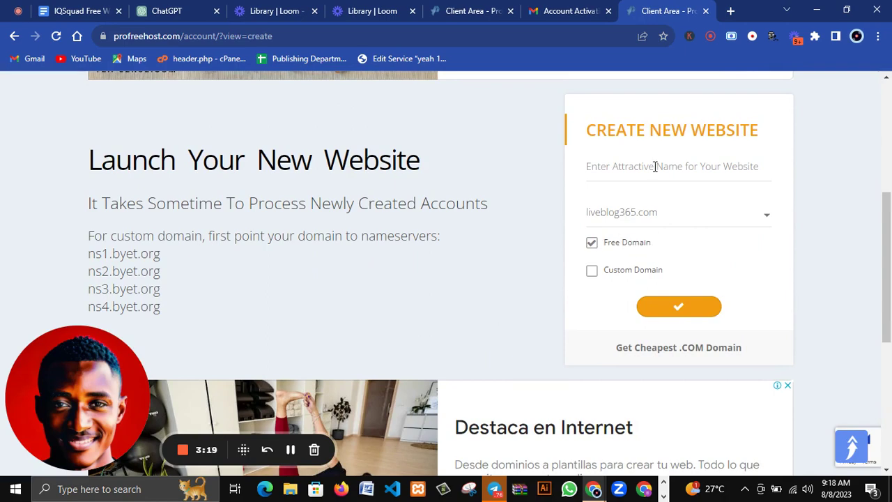
pyautogui.scroll(1, 655, 166)
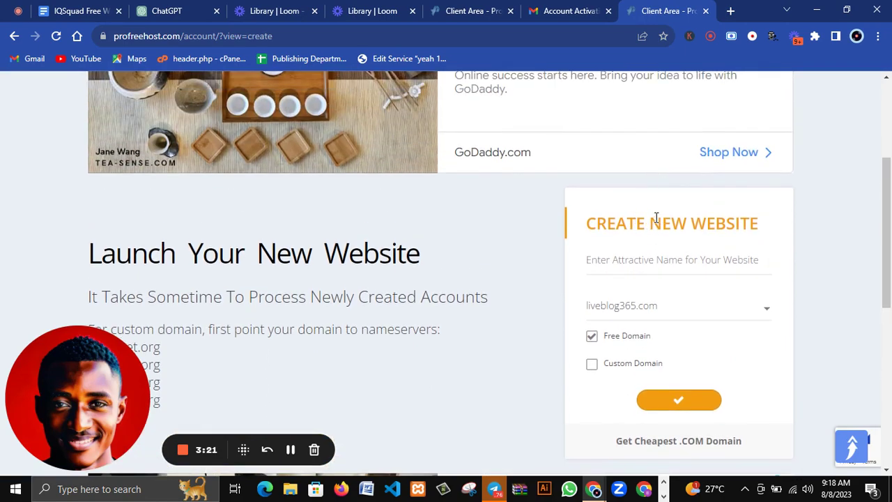
pyautogui.click(618, 261)
pyautogui.write('h')
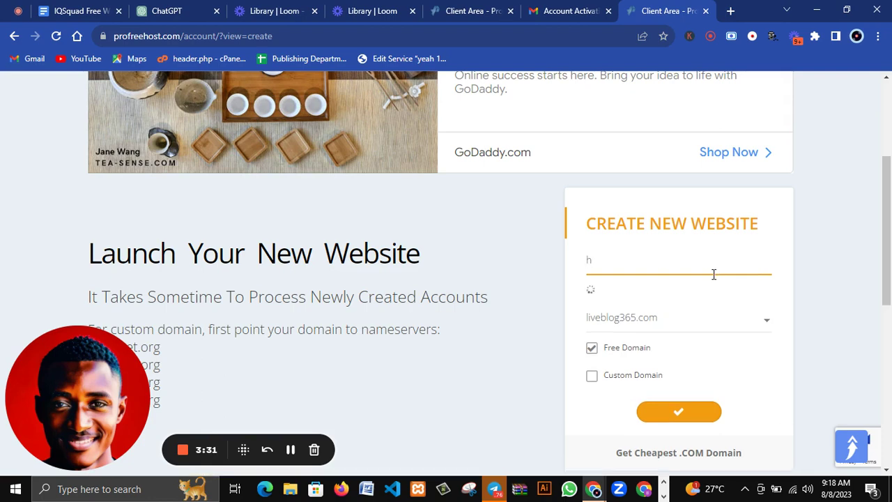
pyautogui.press('BackSpace')
pyautogui.write('sh')
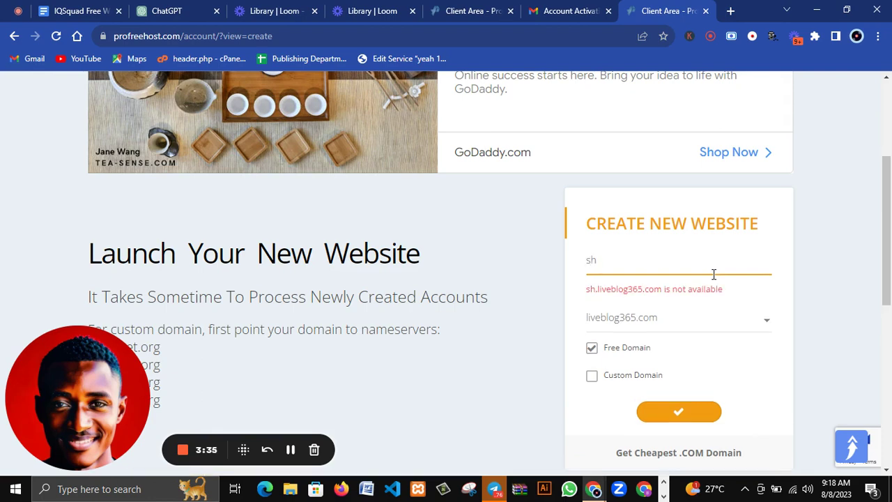
pyautogui.write('adrach')
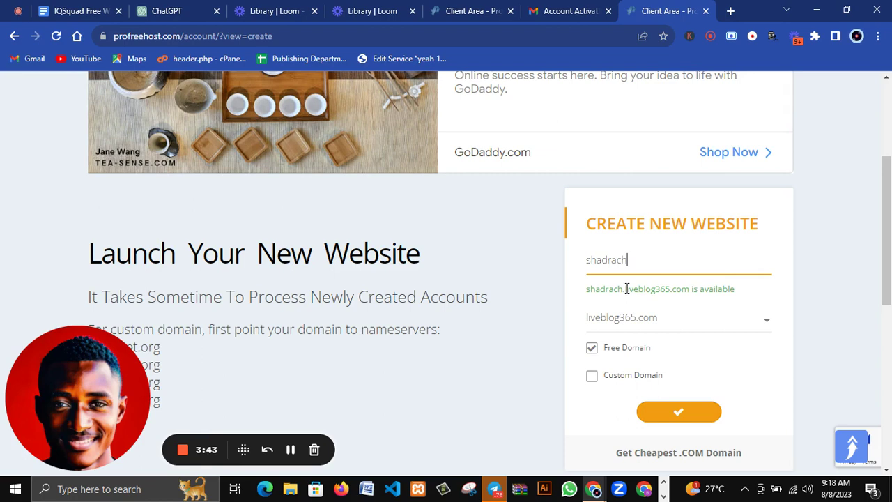
pyautogui.moveTo(626, 288); pyautogui.dragTo(713, 290)
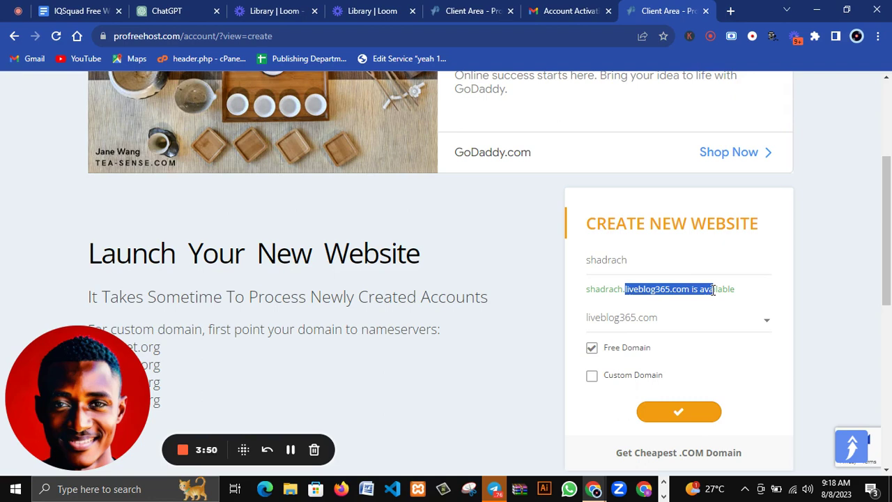
pyautogui.click(732, 290)
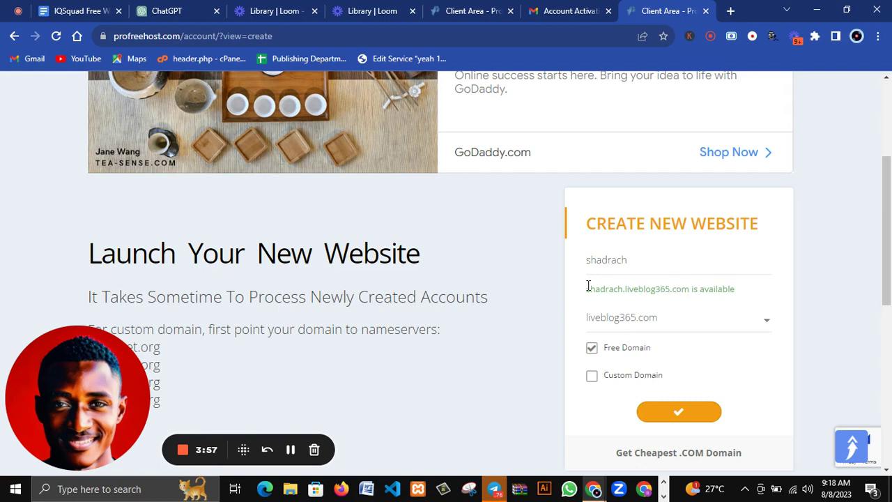
pyautogui.moveTo(587, 286); pyautogui.dragTo(664, 301)
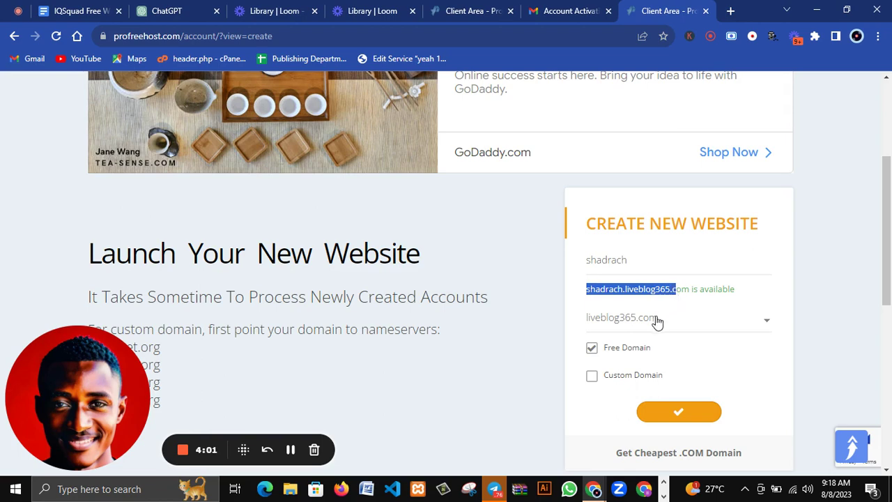
# Choose ezyro.com as the free domain and submit the new website request.
pyautogui.click(657, 319)
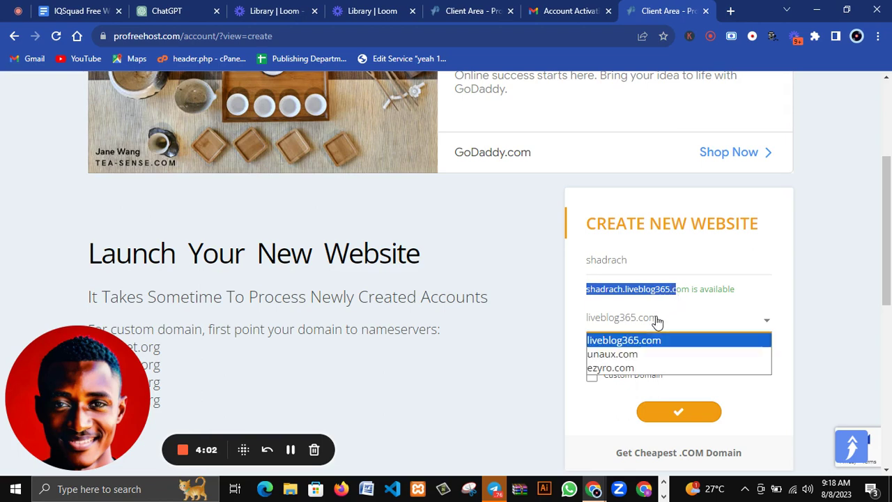
pyautogui.click(622, 368)
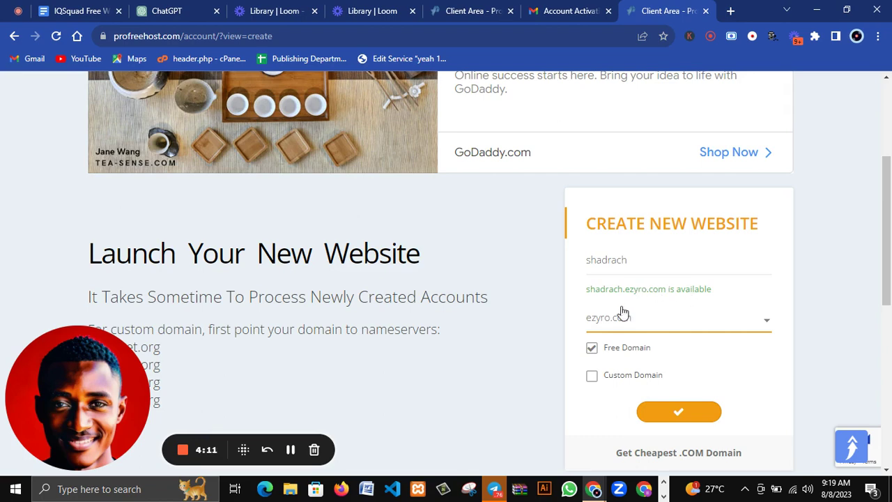
pyautogui.scroll(-1, 648, 319)
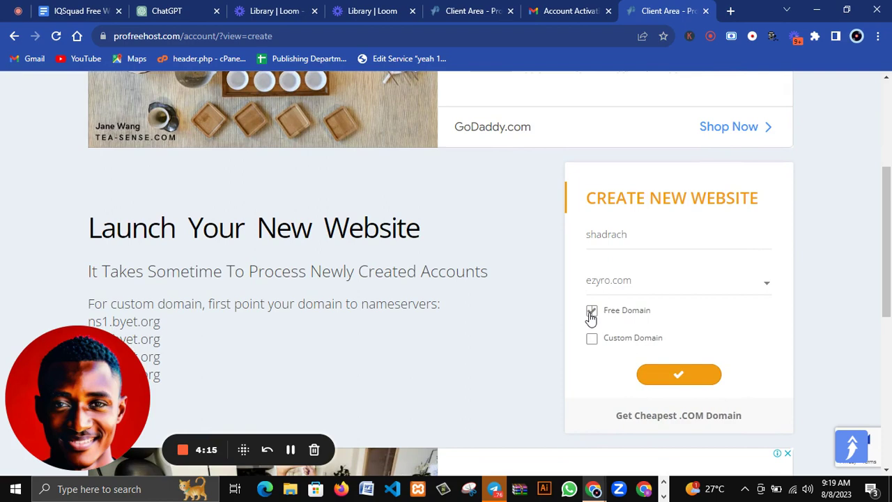
pyautogui.click(676, 380)
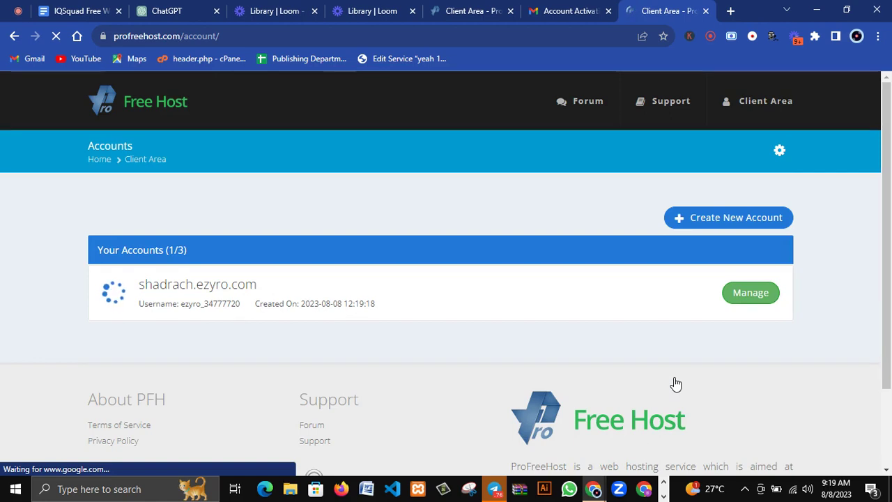
# Highlight the username listed under shadrach.ezyro.com in Your Accounts.
pyautogui.scroll(-3, 675, 383)
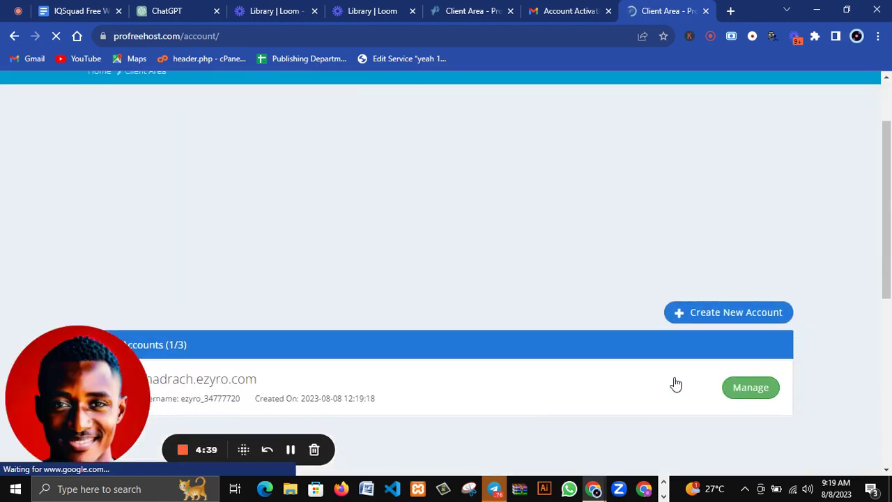
pyautogui.scroll(-1, 662, 324)
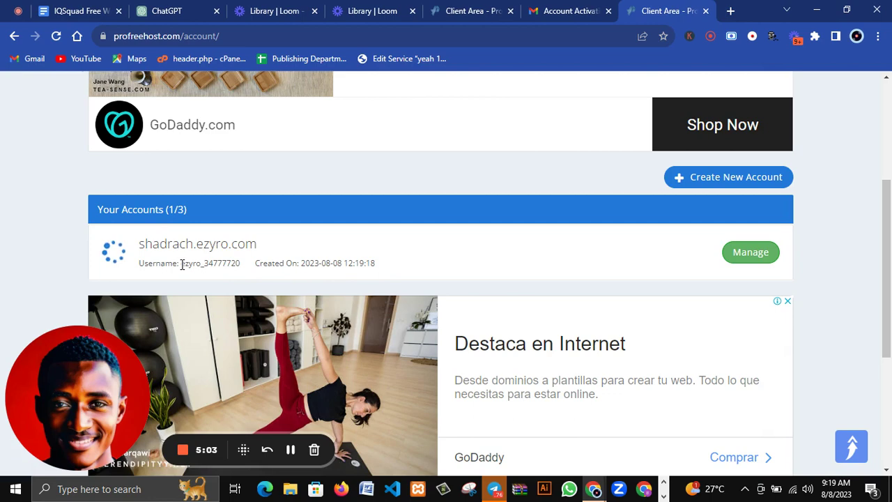
pyautogui.moveTo(181, 264)
pyautogui.mouseDown()
pyautogui.moveTo(250, 266)
pyautogui.moveTo(167, 249)
pyautogui.moveTo(188, 247)
pyautogui.moveTo(177, 249)
pyautogui.mouseUp()
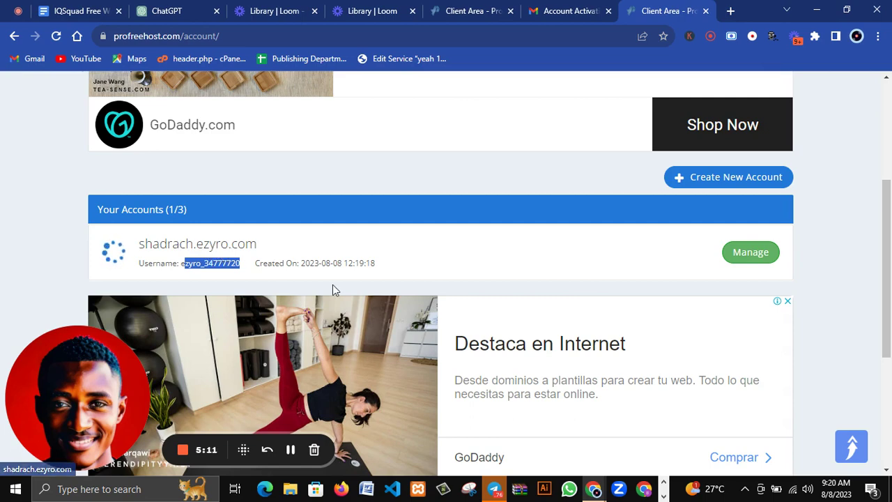
# Manage shadrach.ezyro.com, review its Overview details, and launch its Control Panel.
pyautogui.click(748, 259)
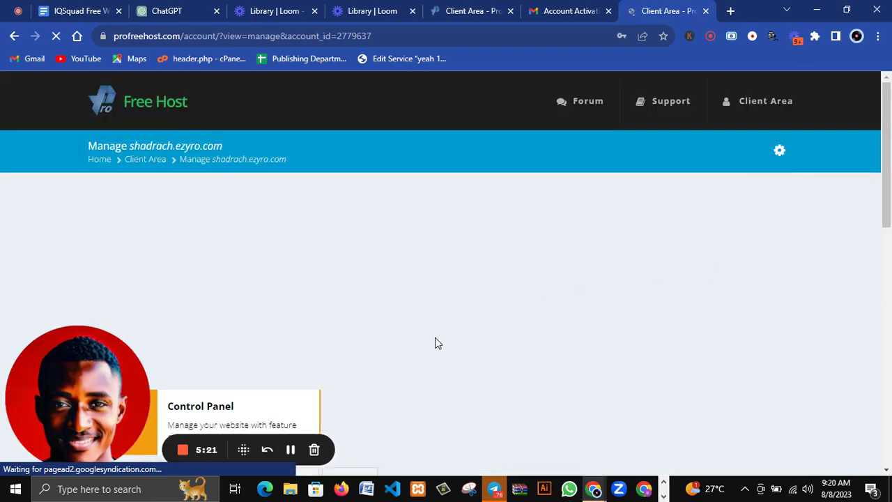
pyautogui.scroll(-1, 368, 392)
pyautogui.scroll(-3, 368, 392)
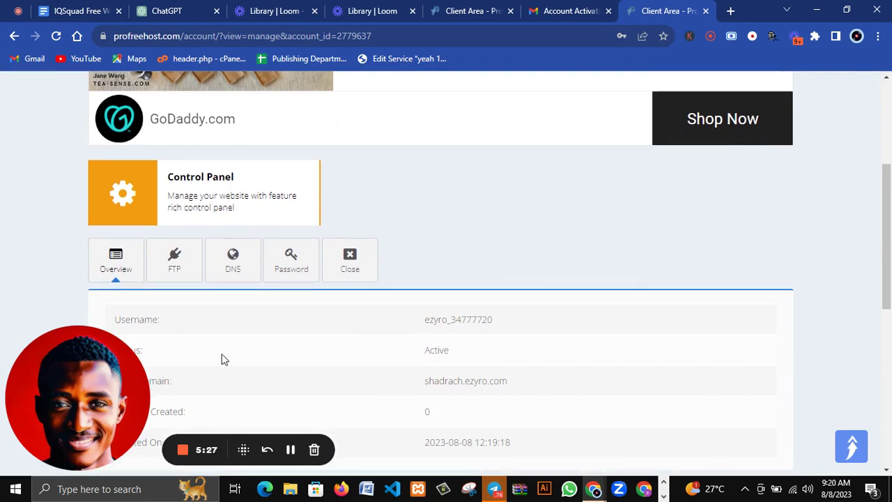
pyautogui.scroll(-2, 396, 347)
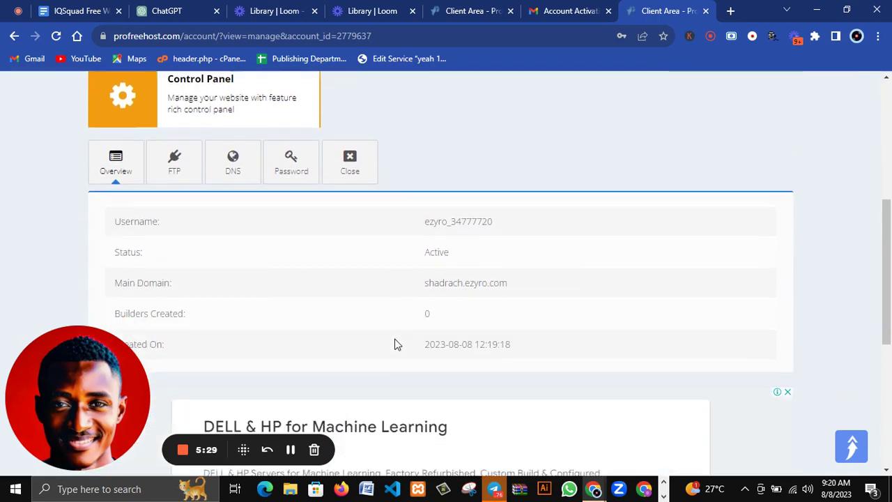
pyautogui.scroll(-1, 394, 344)
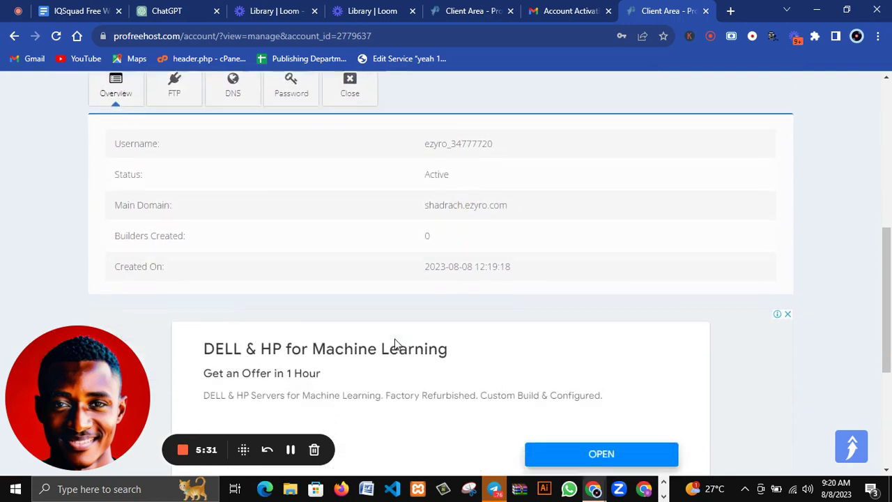
pyautogui.scroll(-3, 394, 344)
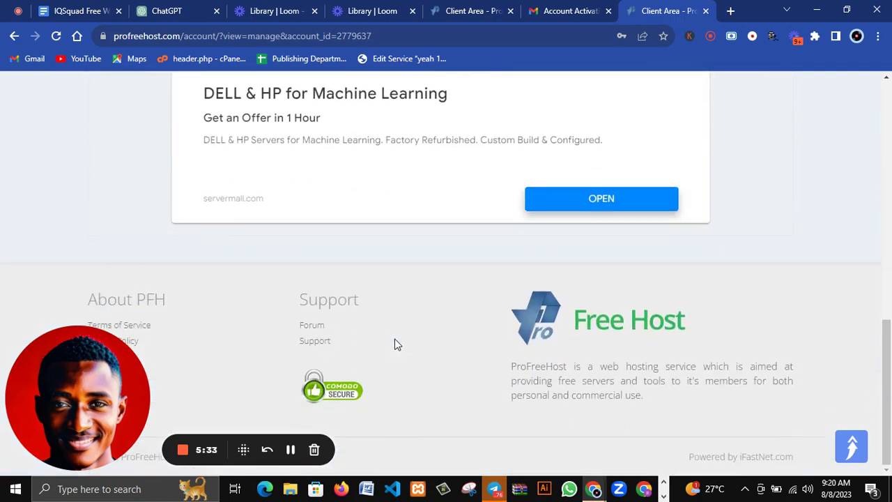
pyautogui.scroll(7, 394, 344)
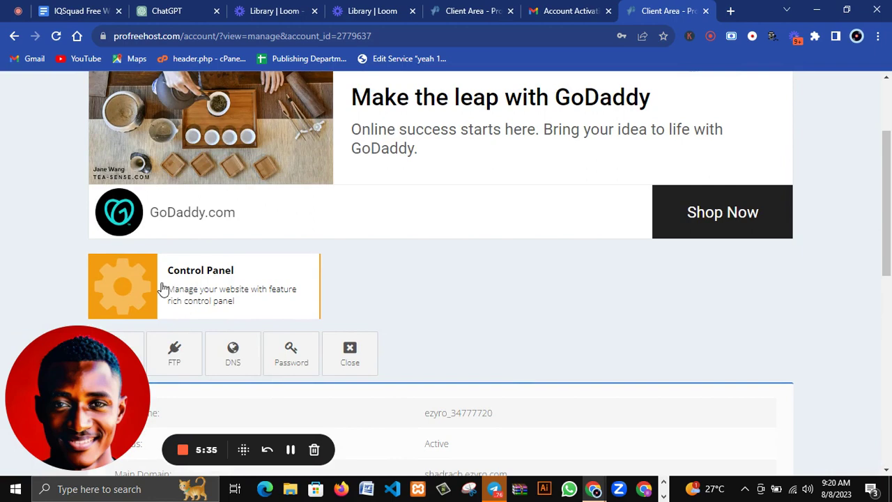
pyautogui.scroll(-1, 248, 298)
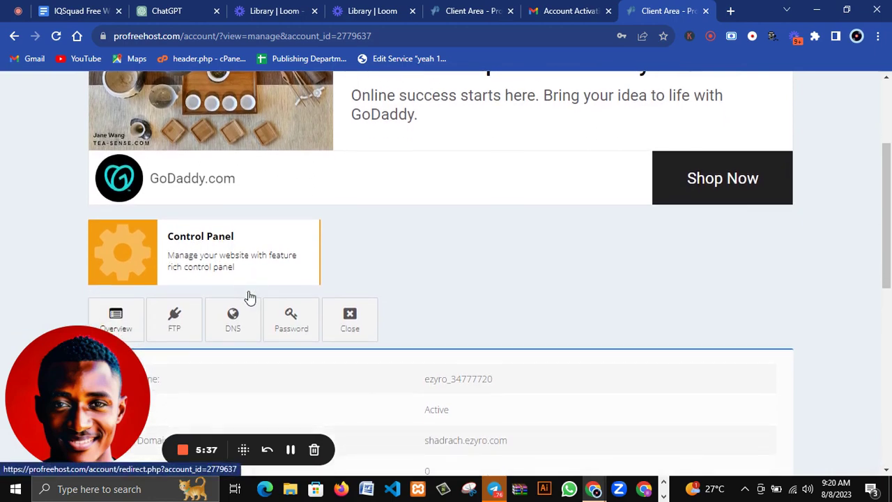
pyautogui.click(123, 249)
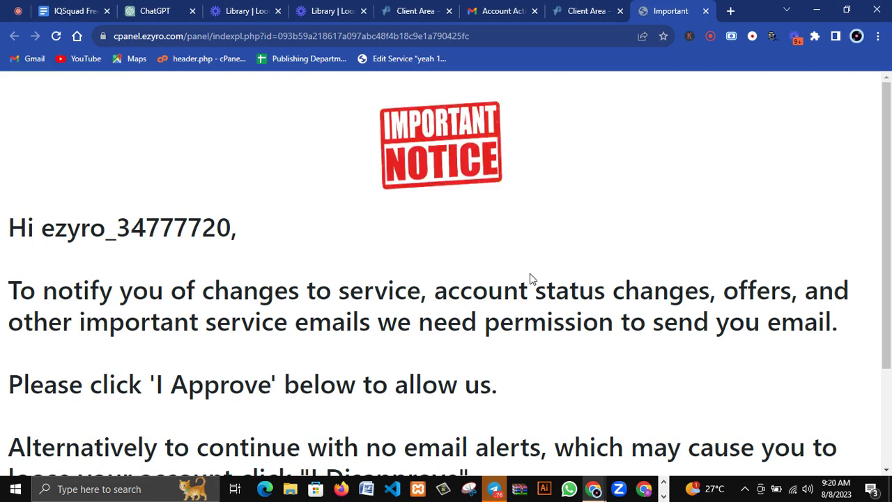
# Approve service emails on the Important Notice page to enter cPanel.
pyautogui.scroll(-2, 275, 364)
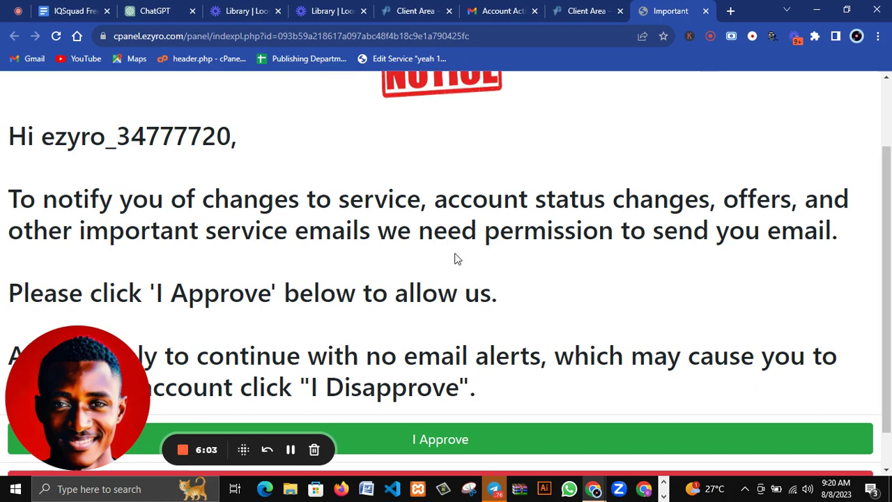
pyautogui.scroll(-1, 456, 258)
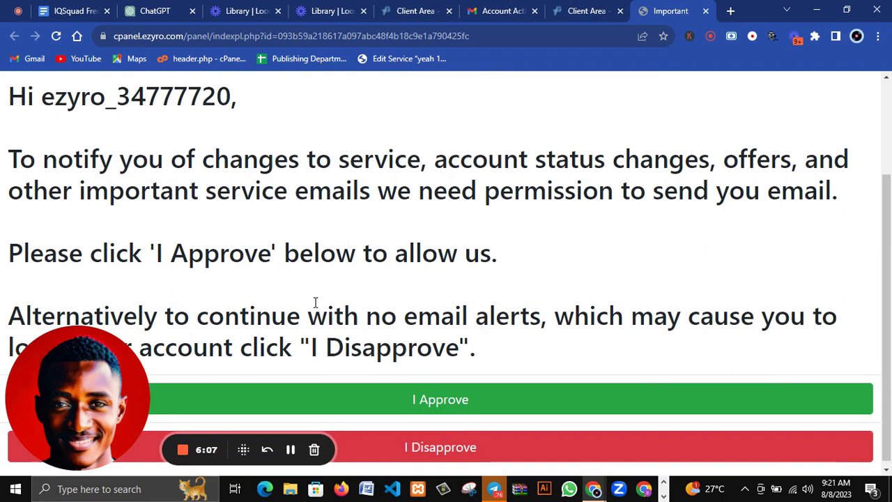
pyautogui.click(409, 406)
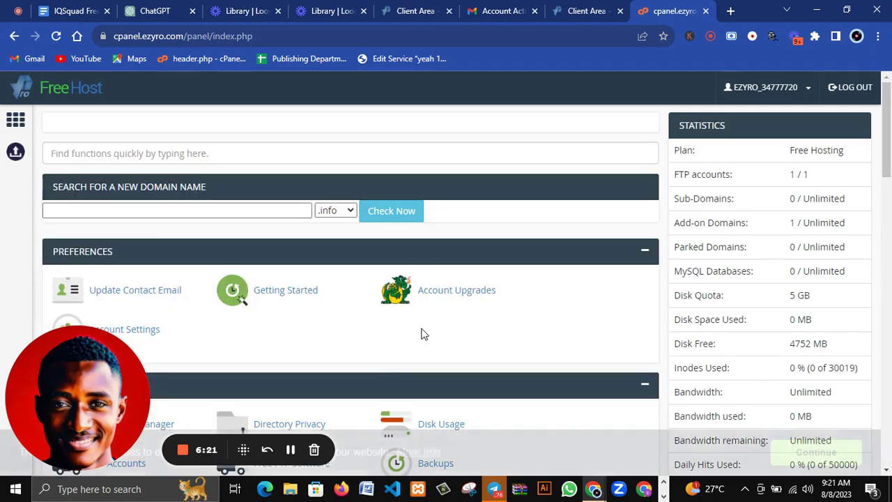
# Scroll the cPanel dashboard down to the Software section listing Softaculous Apps Installer.
pyautogui.scroll(-1, 421, 335)
pyautogui.scroll(-3, 422, 335)
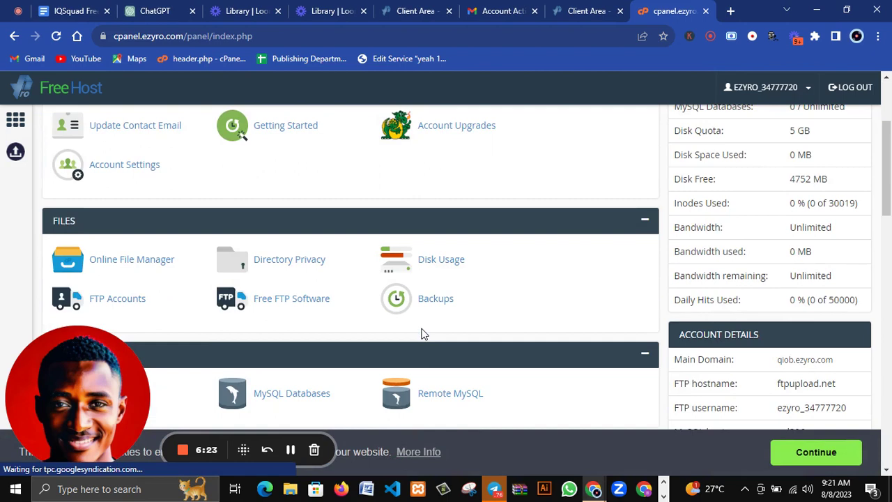
pyautogui.scroll(-5, 422, 333)
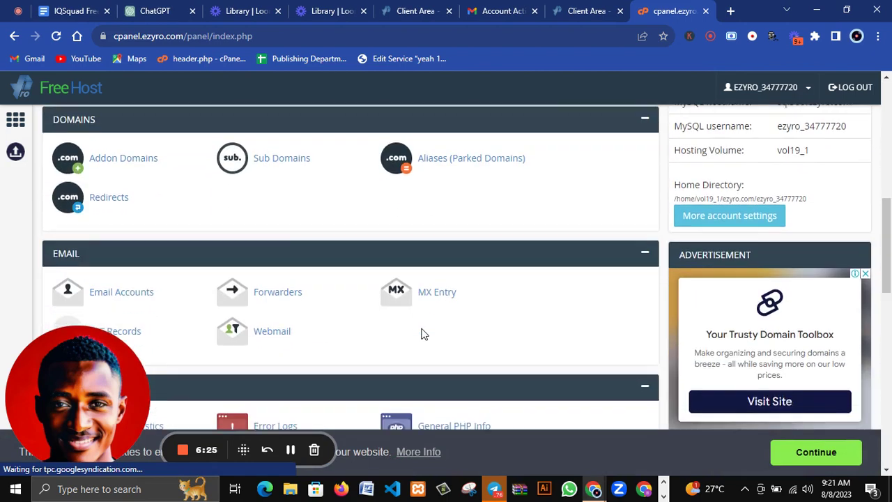
pyautogui.scroll(-3, 421, 334)
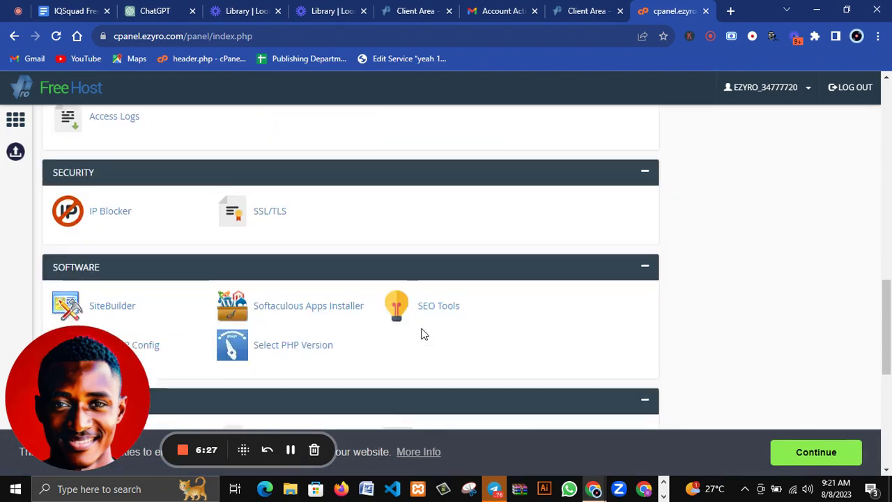
pyautogui.scroll(3, 421, 334)
pyautogui.scroll(5, 422, 334)
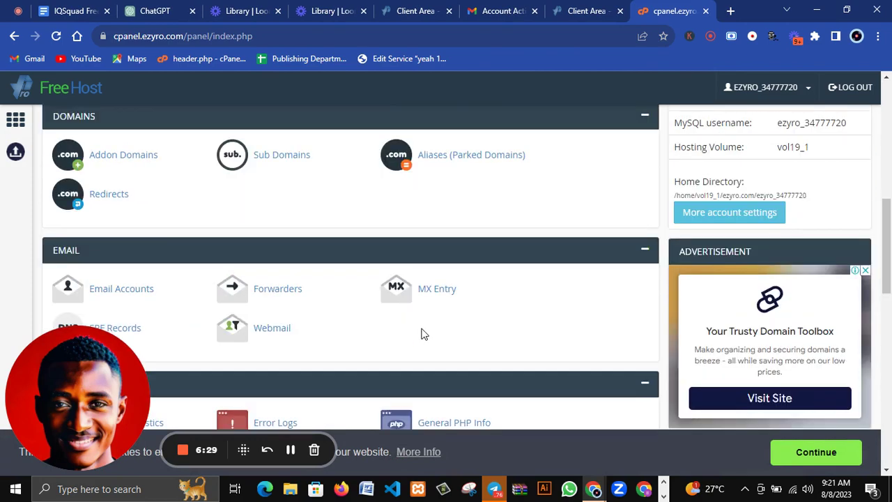
pyautogui.scroll(2, 423, 335)
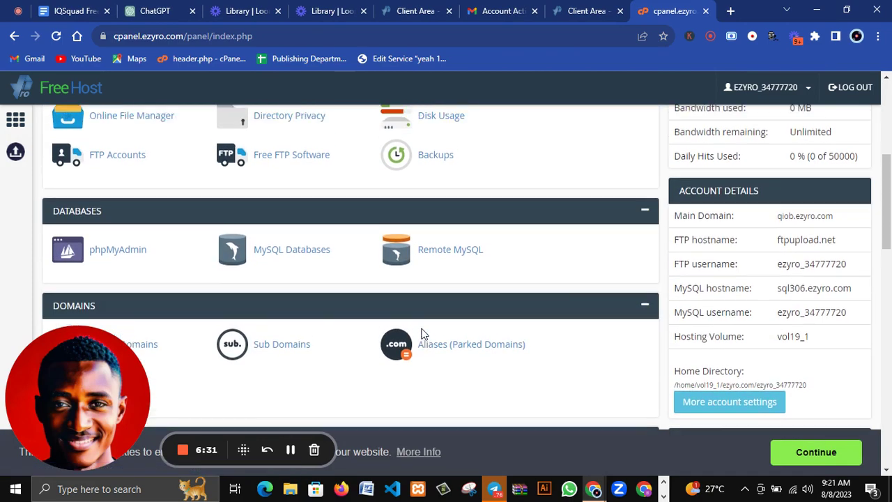
pyautogui.scroll(4, 423, 342)
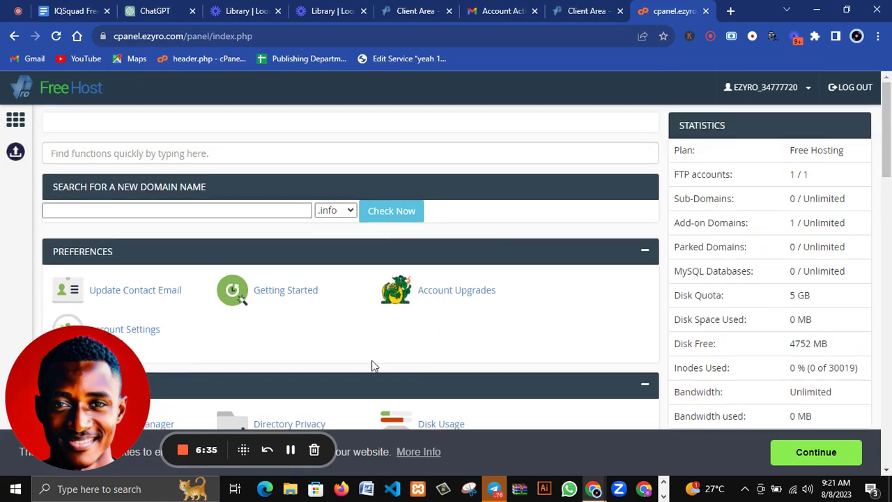
pyautogui.scroll(-1, 356, 271)
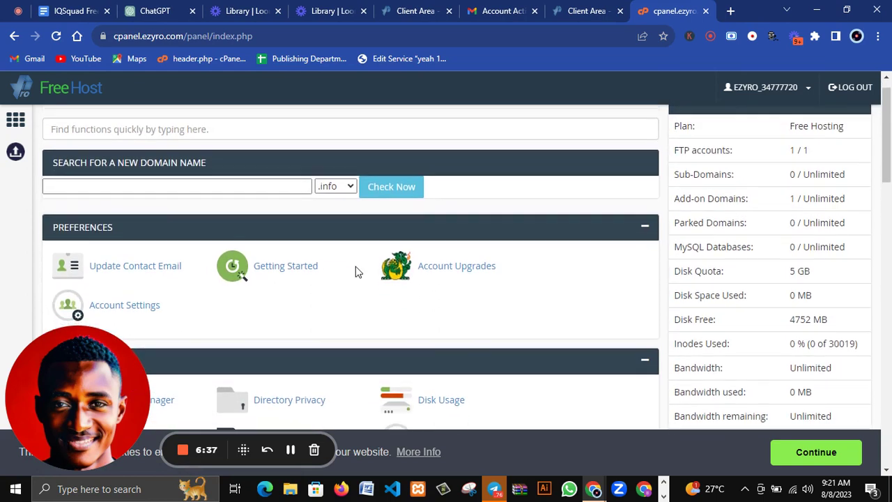
pyautogui.scroll(-1, 357, 272)
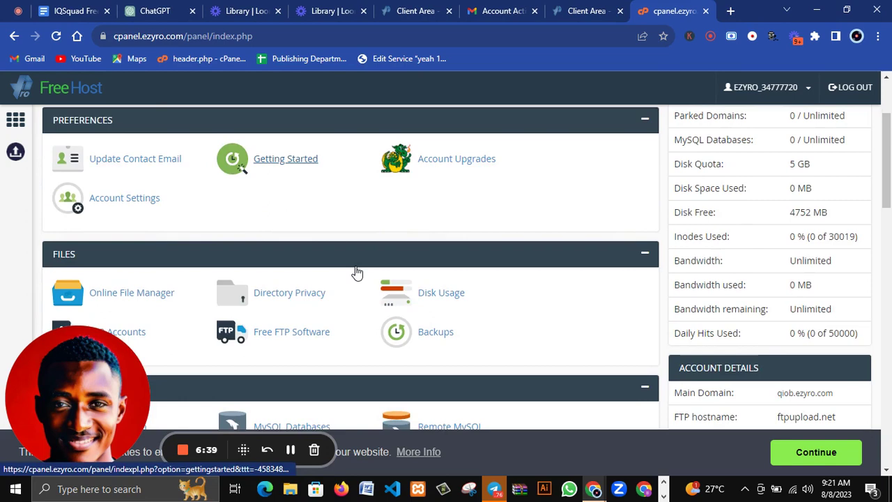
pyautogui.scroll(-2, 356, 272)
pyautogui.scroll(-1, 355, 266)
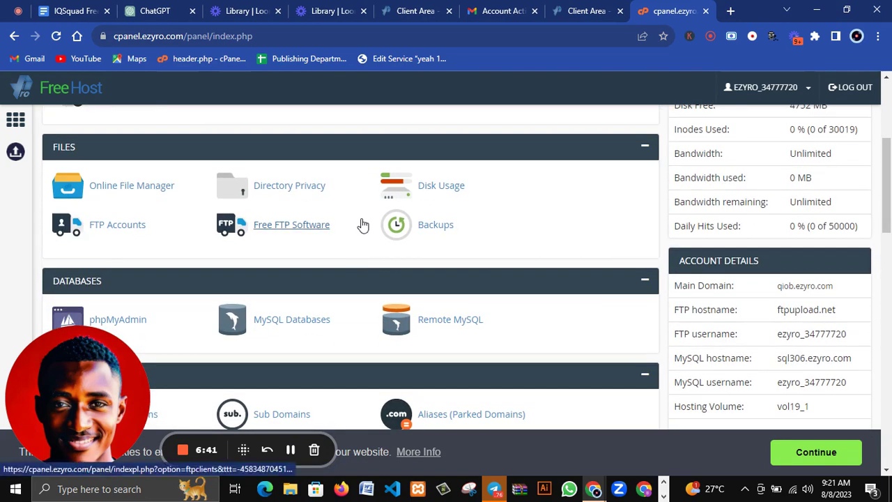
pyautogui.scroll(-6, 363, 224)
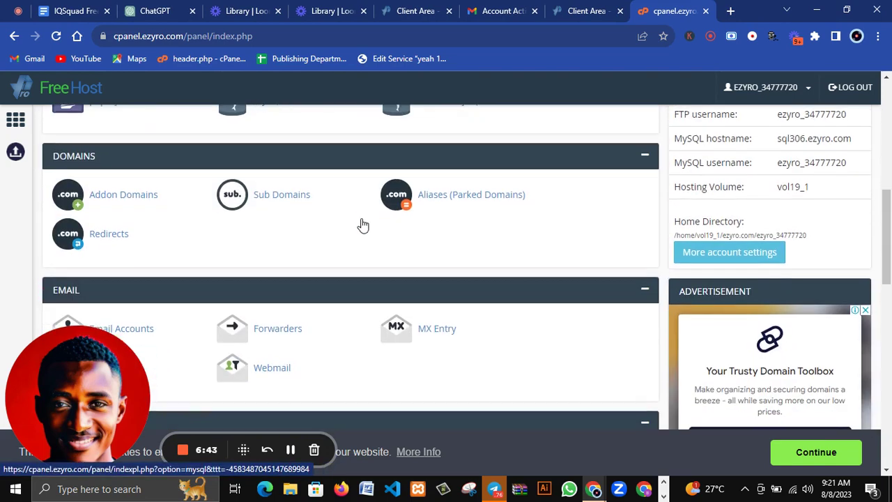
pyautogui.scroll(-5, 363, 224)
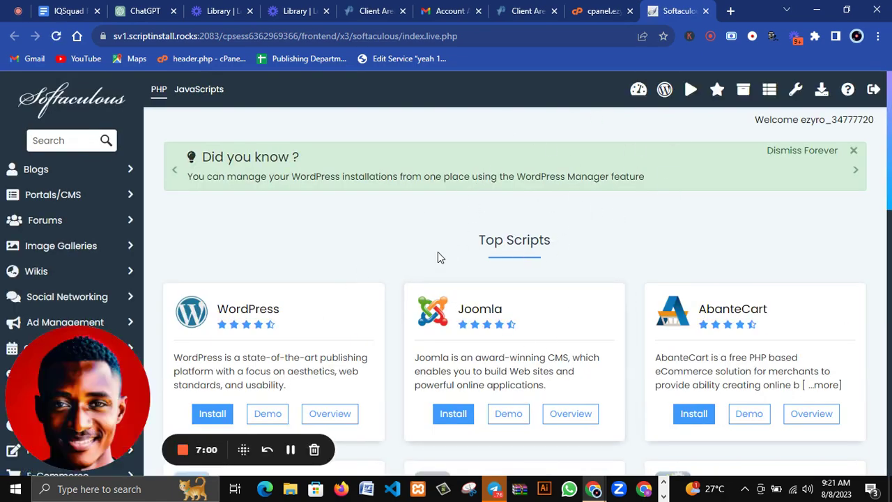
# Scroll through the Top Scripts list showing WordPress, Joomla, AbanteCart, phpBB, SMF and WHMCS.
pyautogui.scroll(-3, 437, 257)
pyautogui.scroll(3, 438, 257)
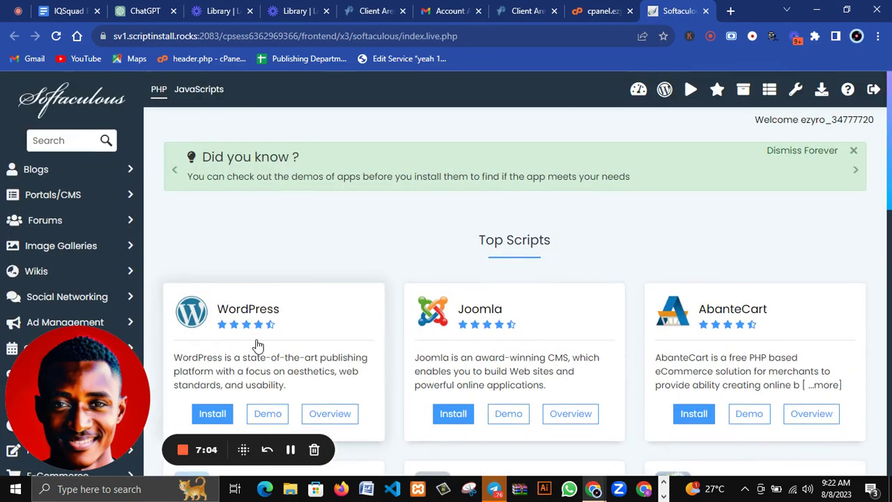
pyautogui.click(213, 416)
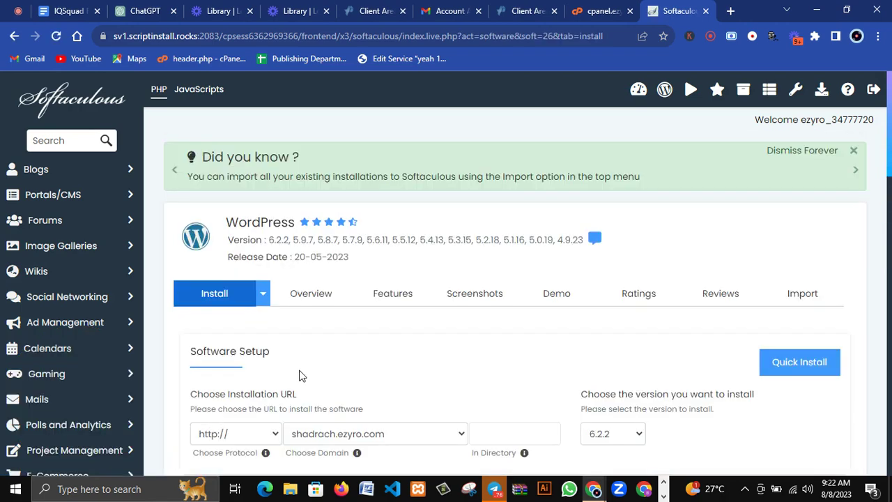
pyautogui.scroll(-3, 301, 376)
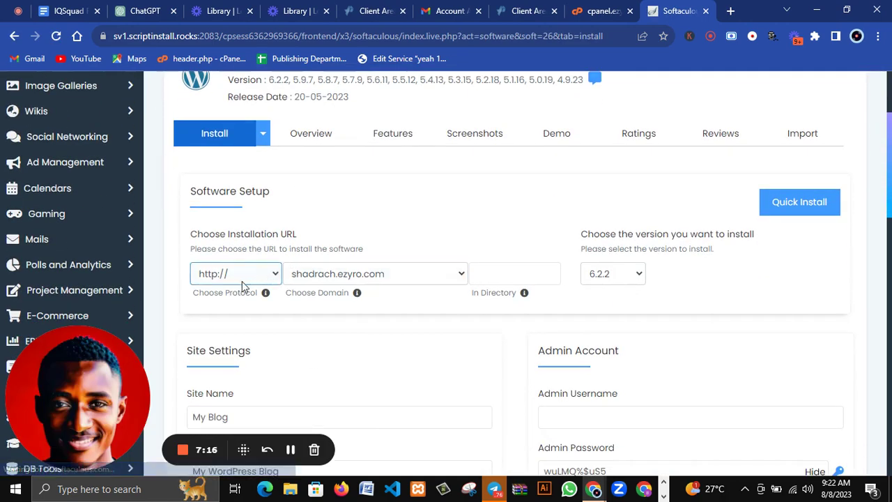
pyautogui.click(242, 281)
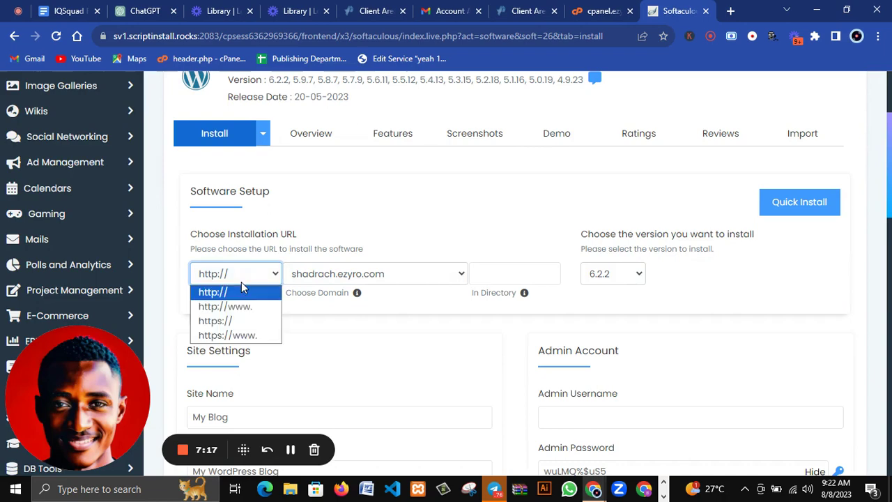
pyautogui.click(223, 325)
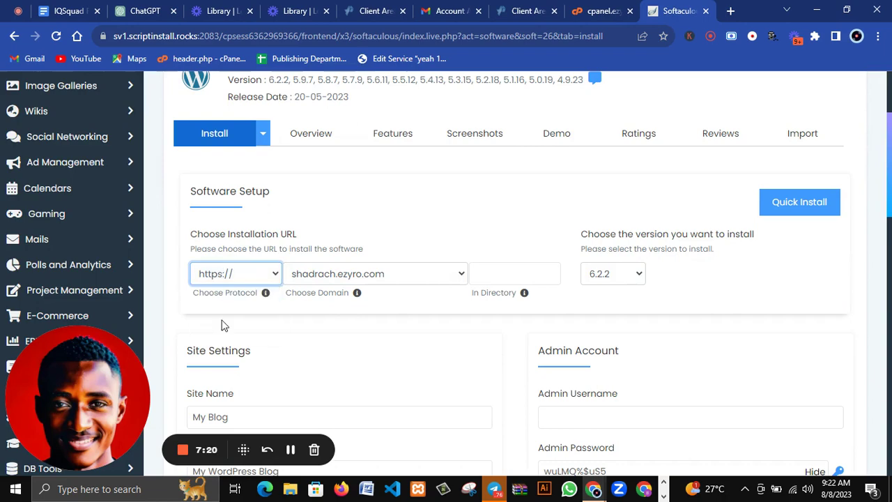
# Keep shadrach.ezyro.com as the install domain and scroll down the form.
pyautogui.click(370, 279)
pyautogui.click(370, 280)
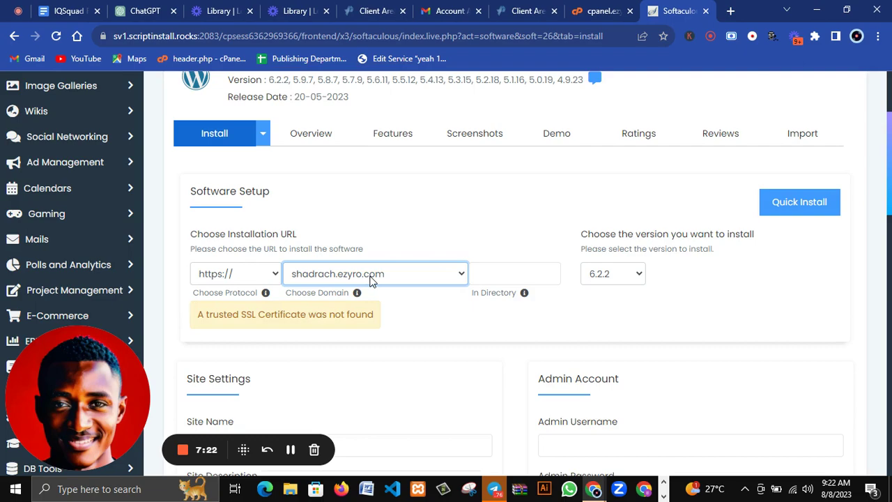
pyautogui.scroll(-3, 239, 368)
pyautogui.scroll(-7, 464, 249)
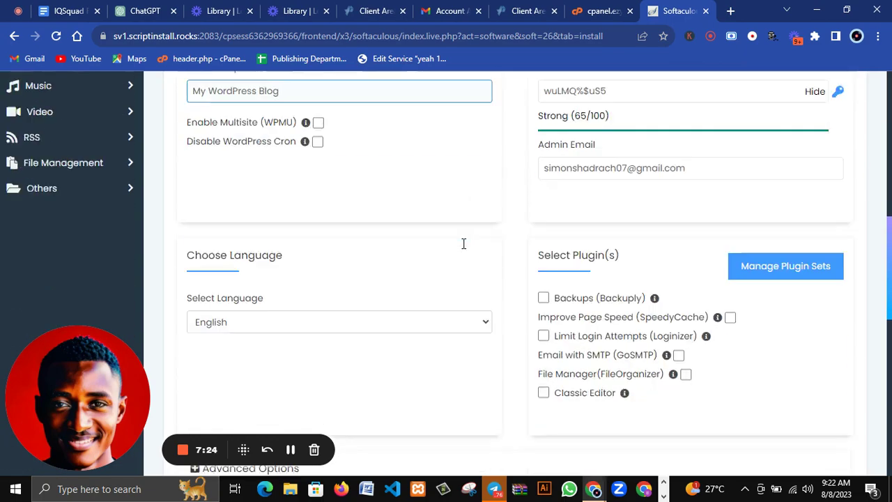
pyautogui.scroll(-4, 437, 342)
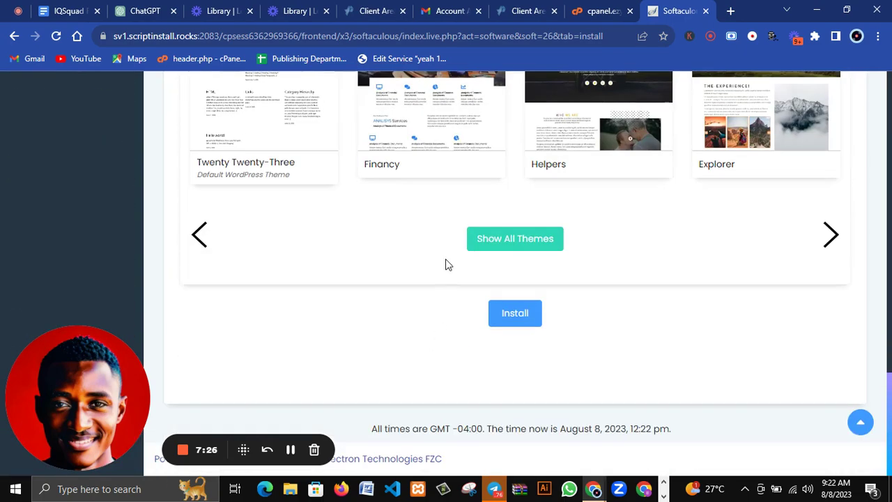